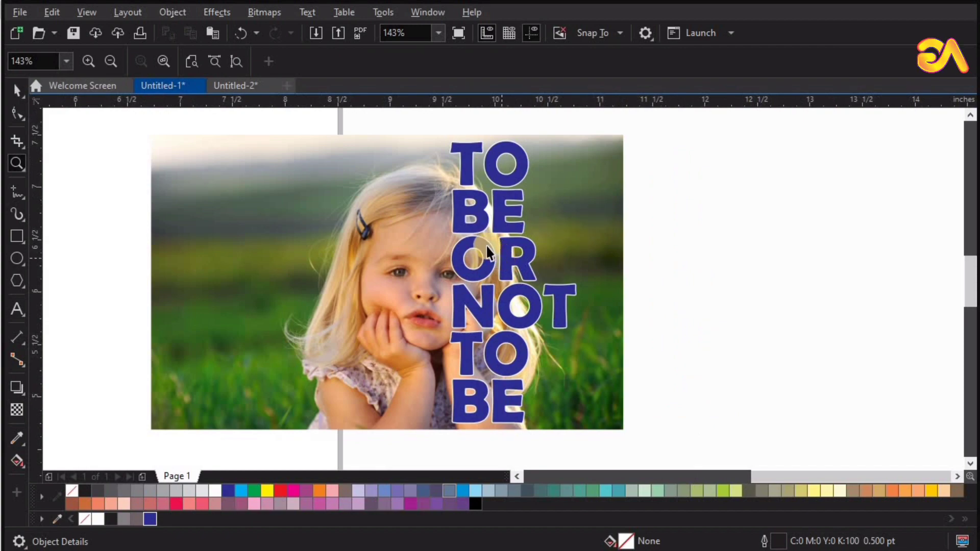
- Move the TO BE OR NOT TO BE text block left over the girl's face and remove its fill
key("space")
left_click_drag(486, 244, 457, 247)
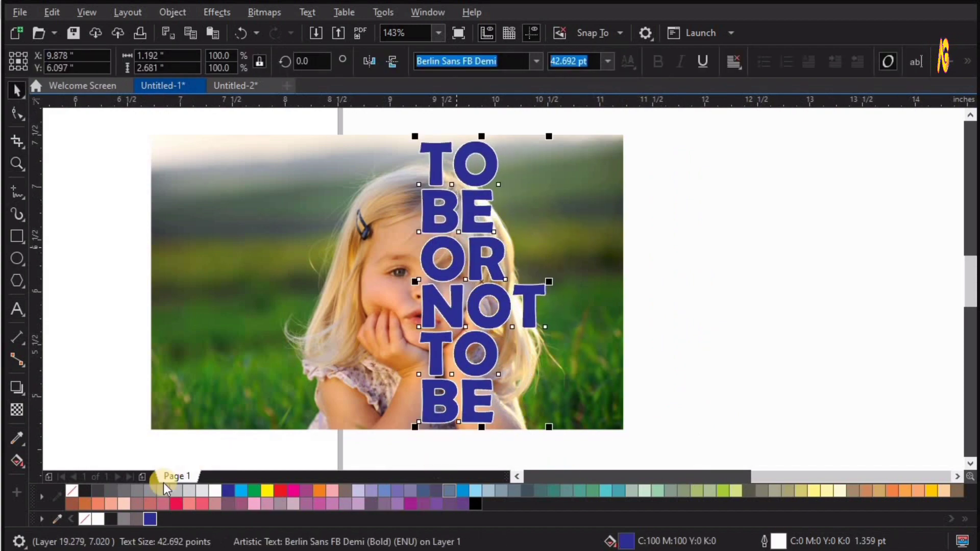
left_click(72, 491)
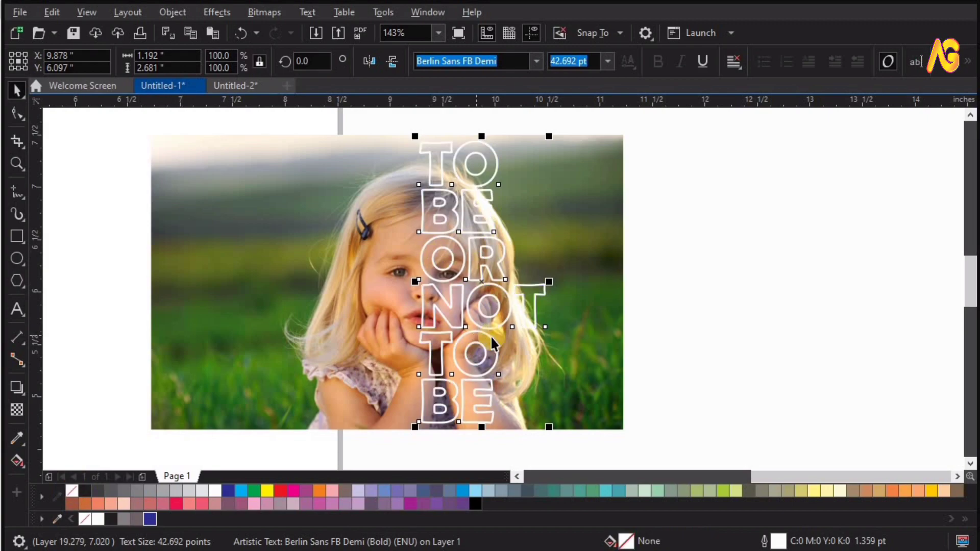
- Enlarge the outlined text to about 44.1 pt so it nearly spans the photo's height
scroll(491, 337, "down", 2)
key("z")
left_click_drag(376, 197, 652, 407)
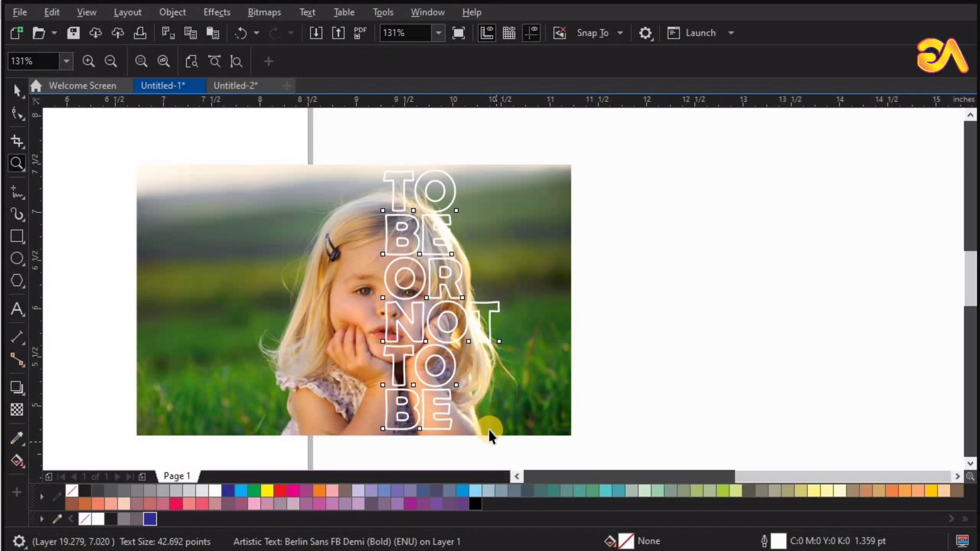
key("space")
left_click_drag(509, 437, 512, 441)
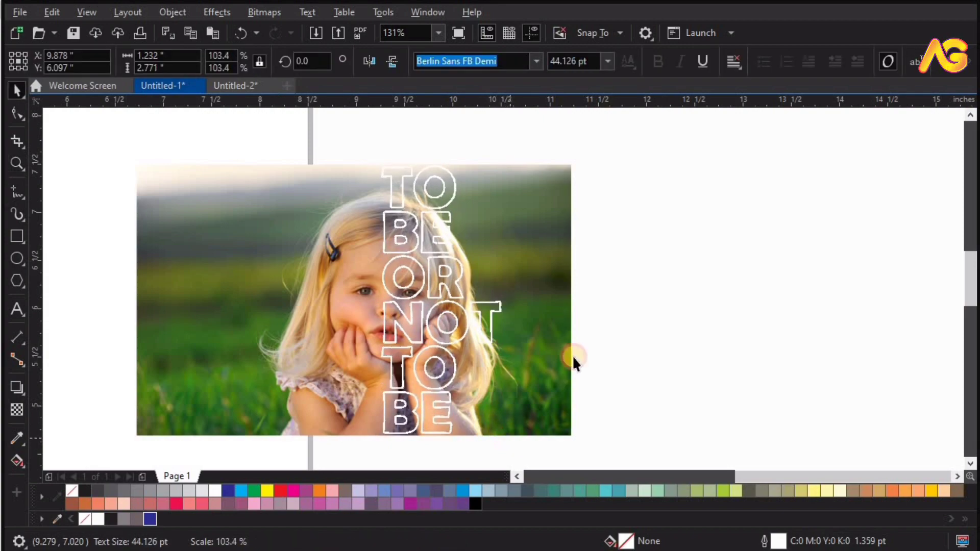
- Centre the outlined text horizontally on the photo
left_click(586, 117)
left_click_drag(444, 203, 528, 222)
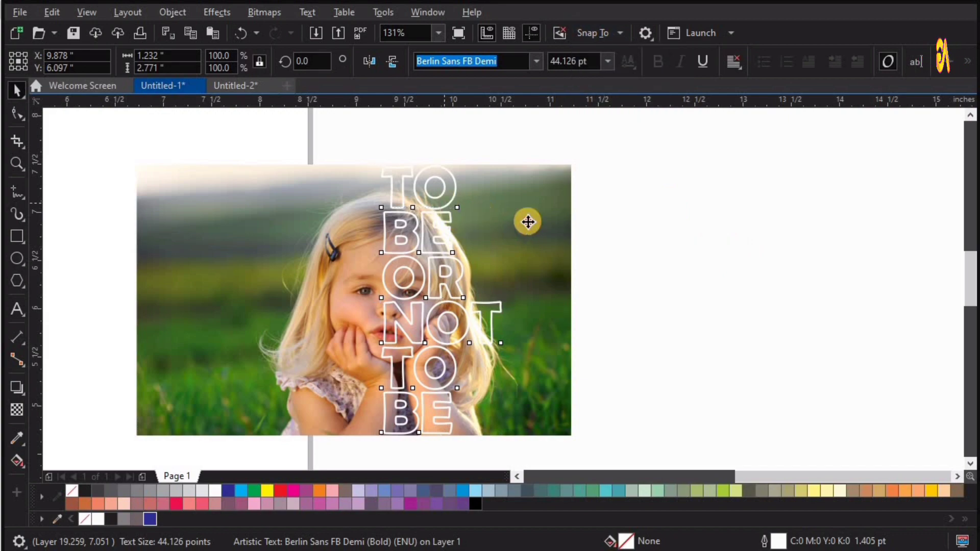
left_click(529, 222, "shift")
key("c")
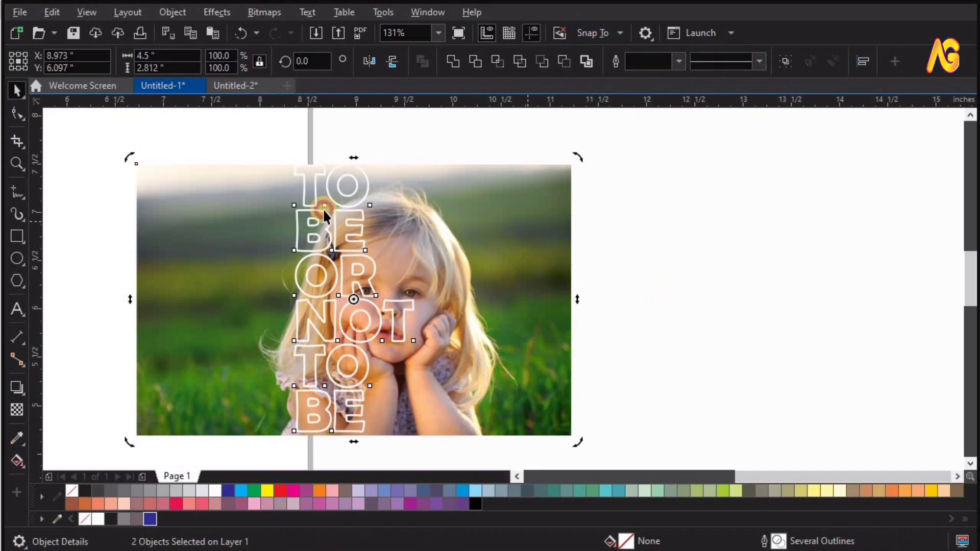
left_click(342, 193)
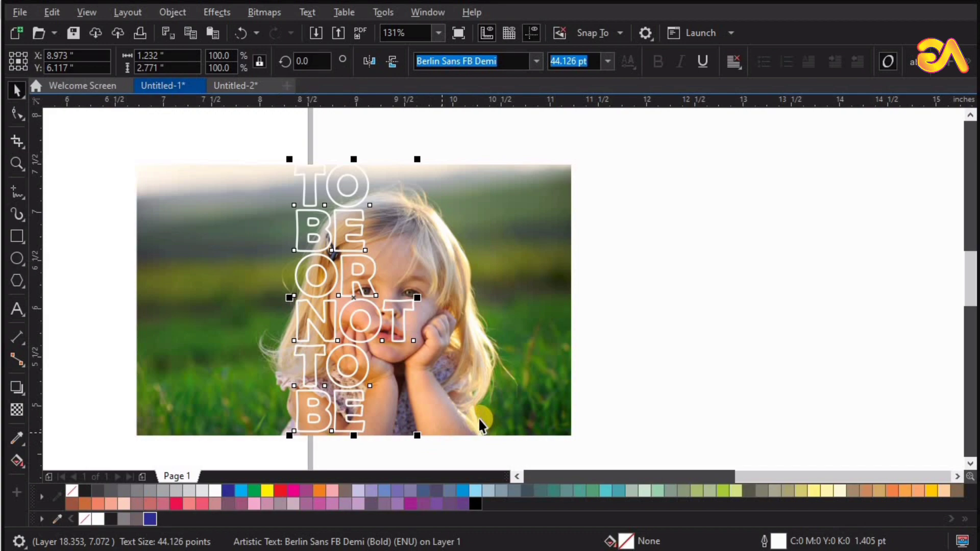
- Enlarge the text to about 44.8 pt and tighten the spacing between its lines
left_click_drag(425, 442, 419, 441)
left_click_drag(371, 320, 411, 322)
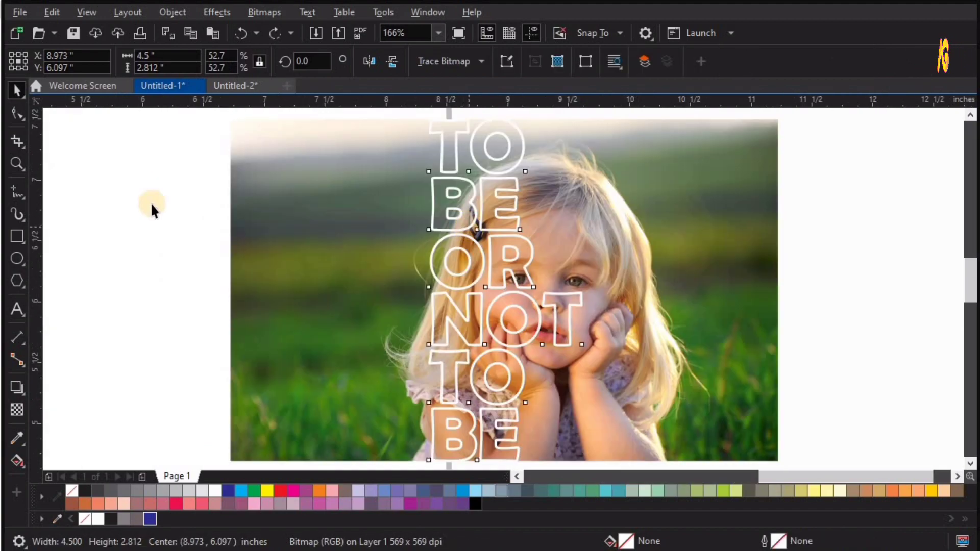
left_click(18, 113)
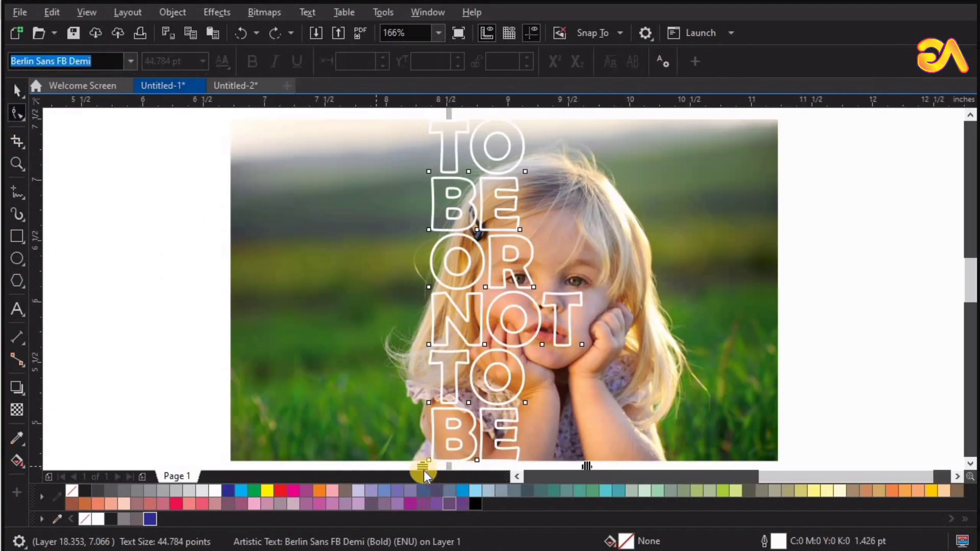
left_click_drag(421, 469, 418, 406)
key("space")
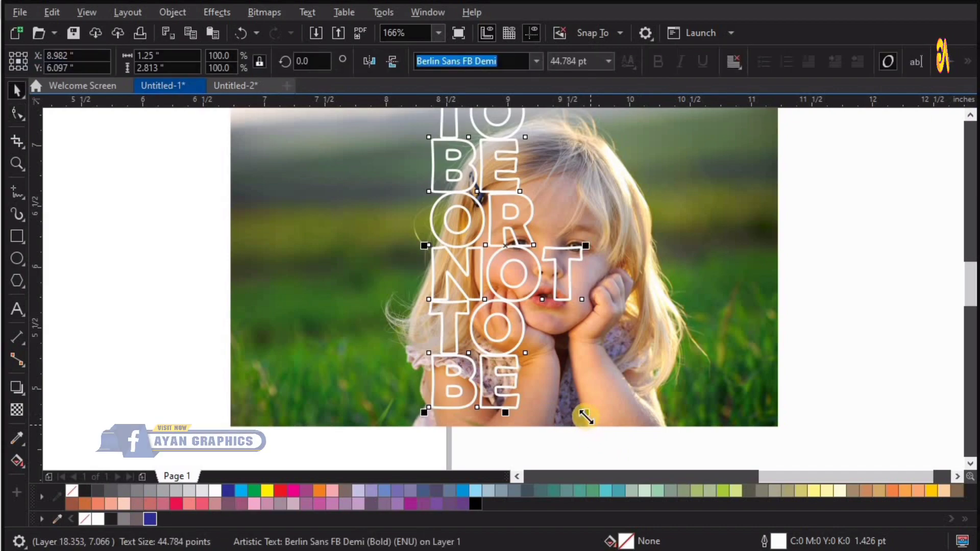
- Enlarge the text to about 47.4 pt to span the photo's height and move it about 0.975 inches right
mouse_move(586, 421)
left_mouse_down()
mouse_move(593, 434)
mouse_move(586, 422)
left_mouse_up()
left_click_drag(491, 309, 610, 321)
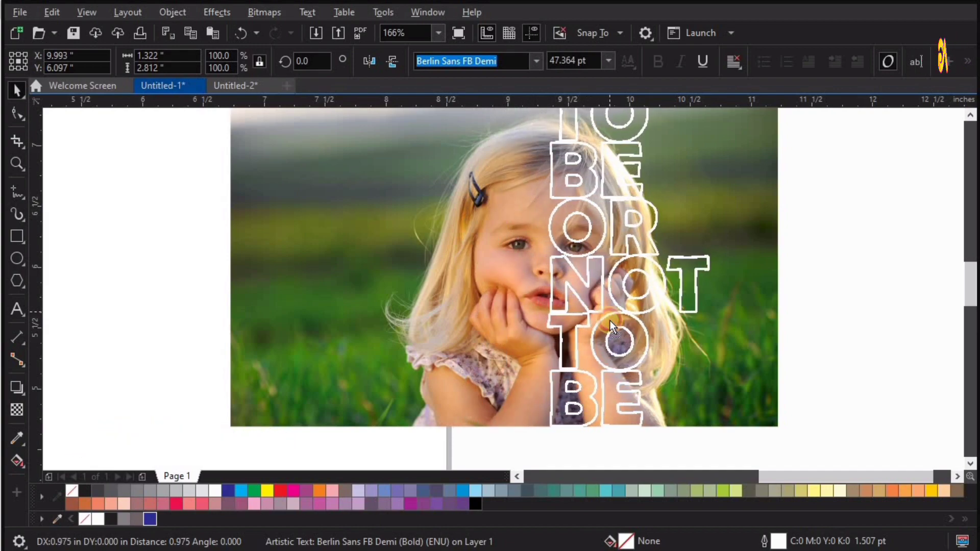
- Duplicate the photo in place by copying and pasting it, and send the copy behind everything
left_click(367, 213)
right_click(358, 213)
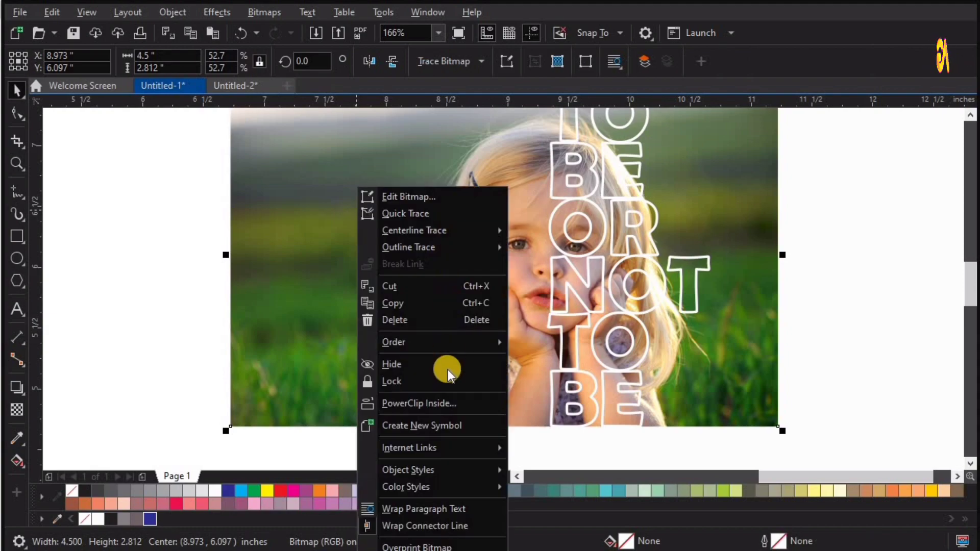
left_click(399, 302)
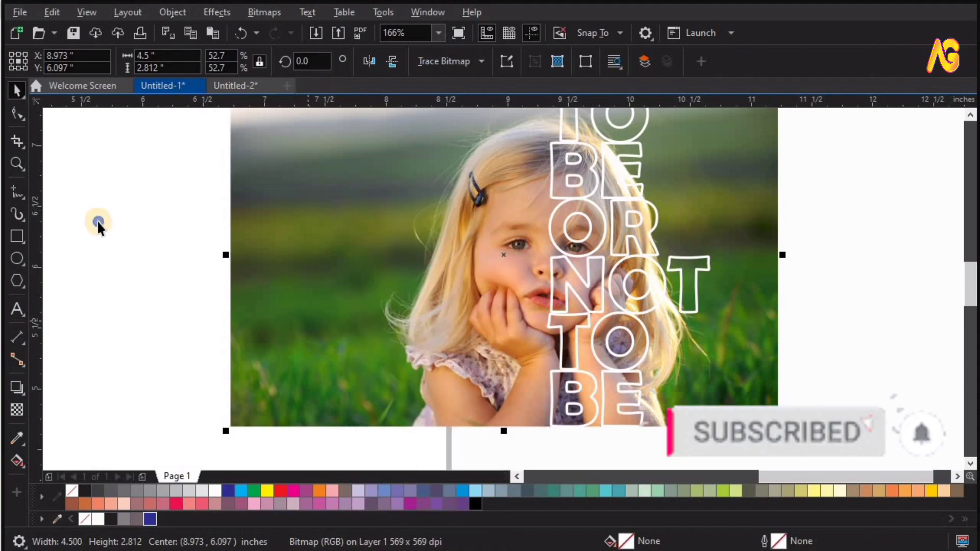
right_click(97, 220)
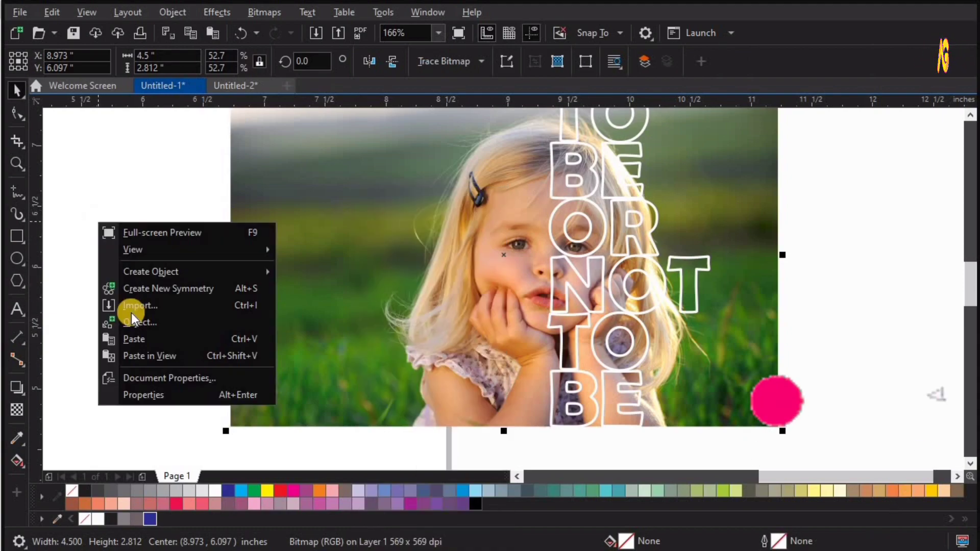
left_click(145, 339)
key("shift+Page_Down")
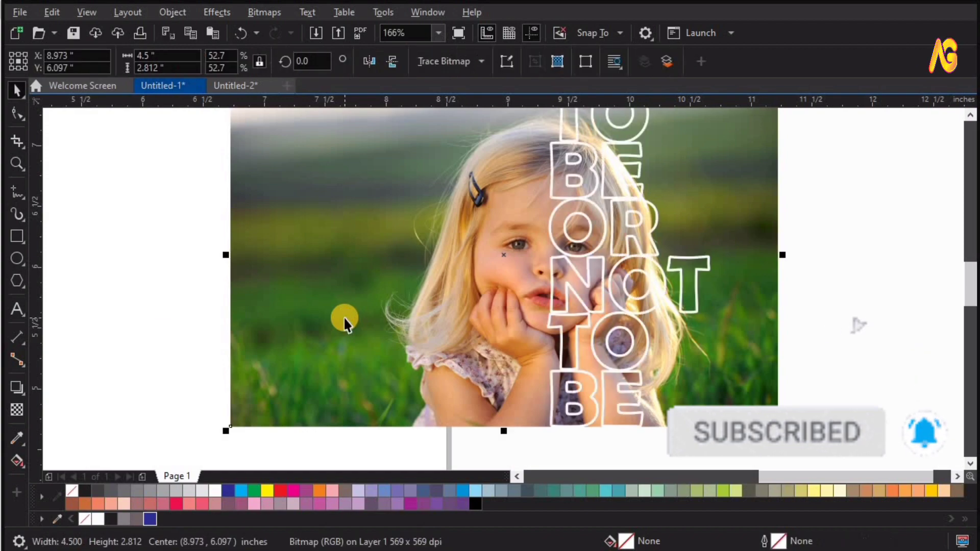
- PowerClip the duplicate photo inside the outlined TO BE OR NOT TO BE text
left_click(210, 15)
left_click(188, 16)
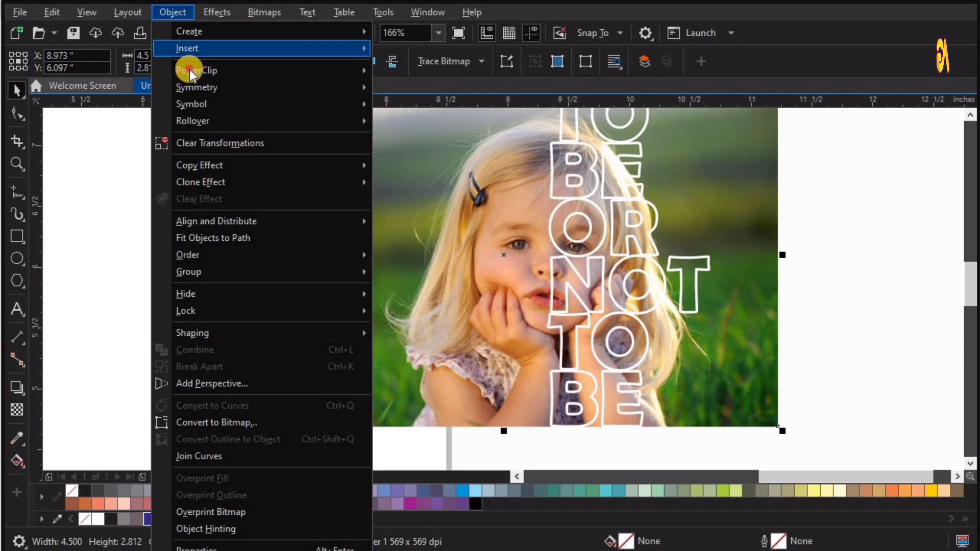
mouse_move(365, 72)
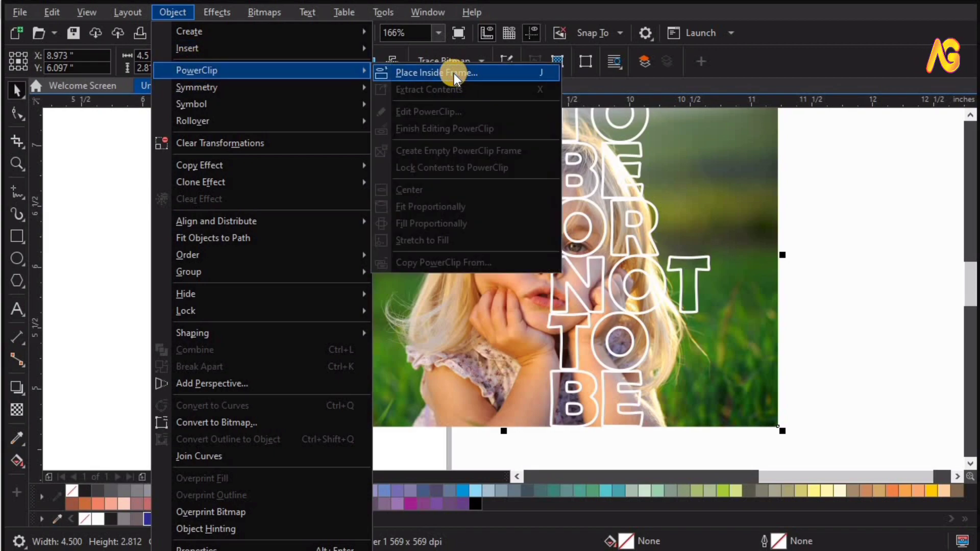
left_click(455, 74)
left_click(583, 155)
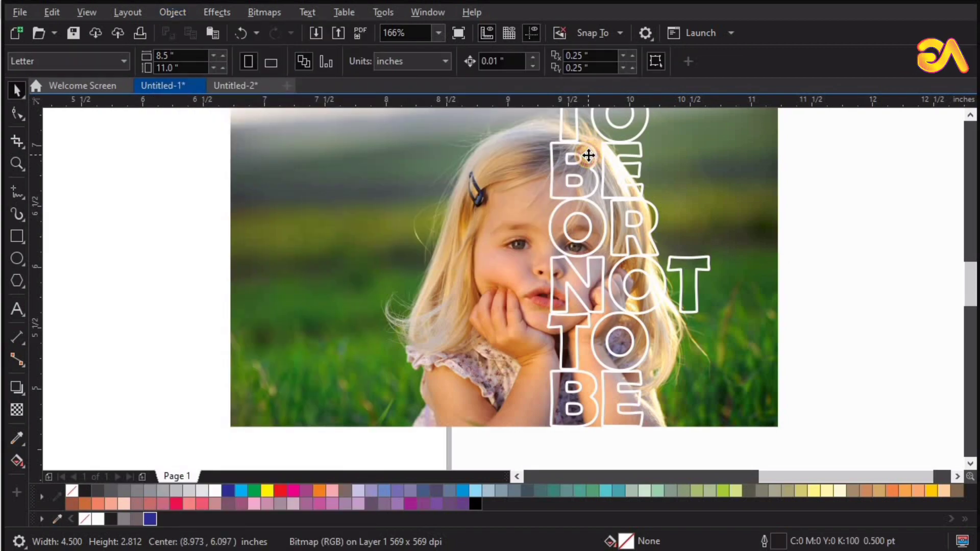
left_click(865, 248)
scroll(864, 248, "up", 1)
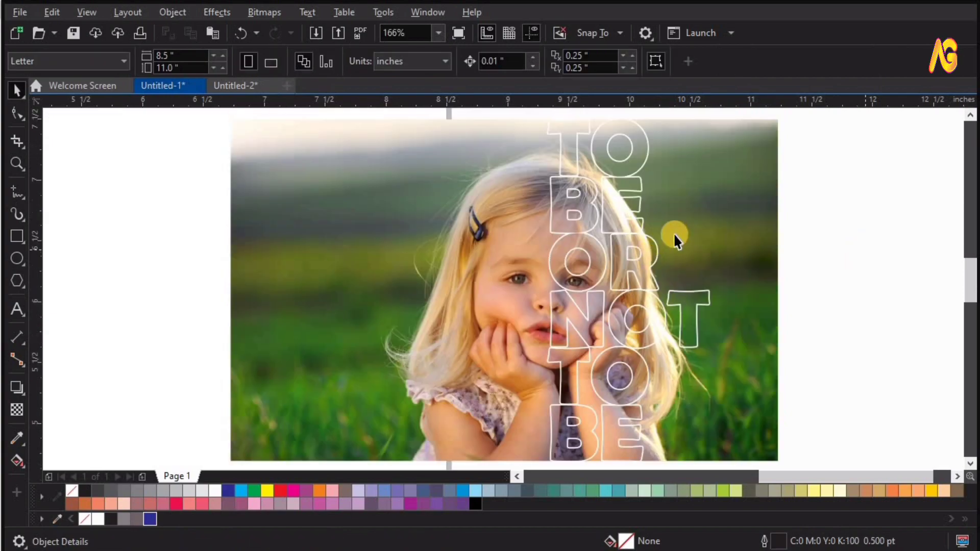
- Crop the background photo with the Shape tool by pulling its right-hand nodes left to the text's starting edge
left_click_drag(435, 191, 383, 189)
key("ctrl+z")
left_click(18, 113)
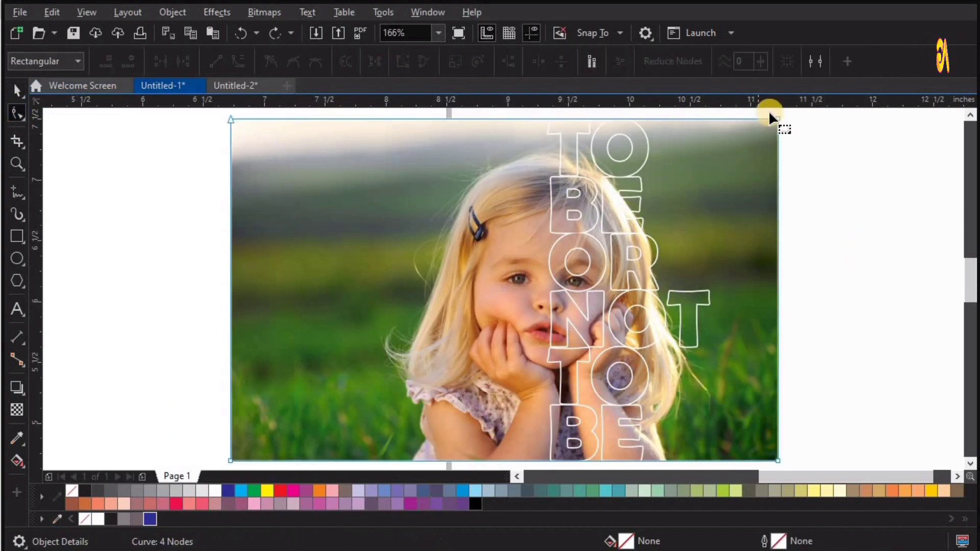
left_click_drag(768, 110, 867, 464)
left_click_drag(778, 439, 566, 439)
key("space")
left_click(871, 301)
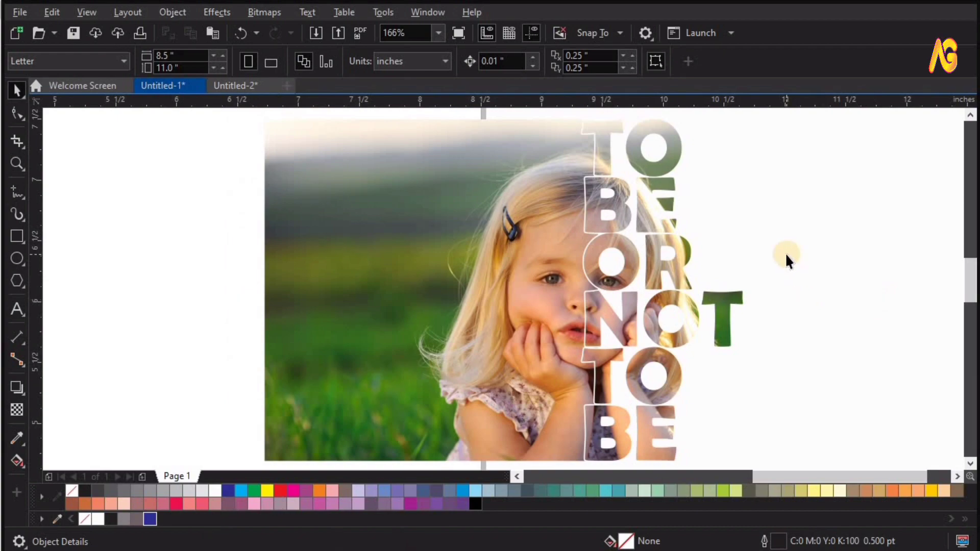
left_click(635, 131)
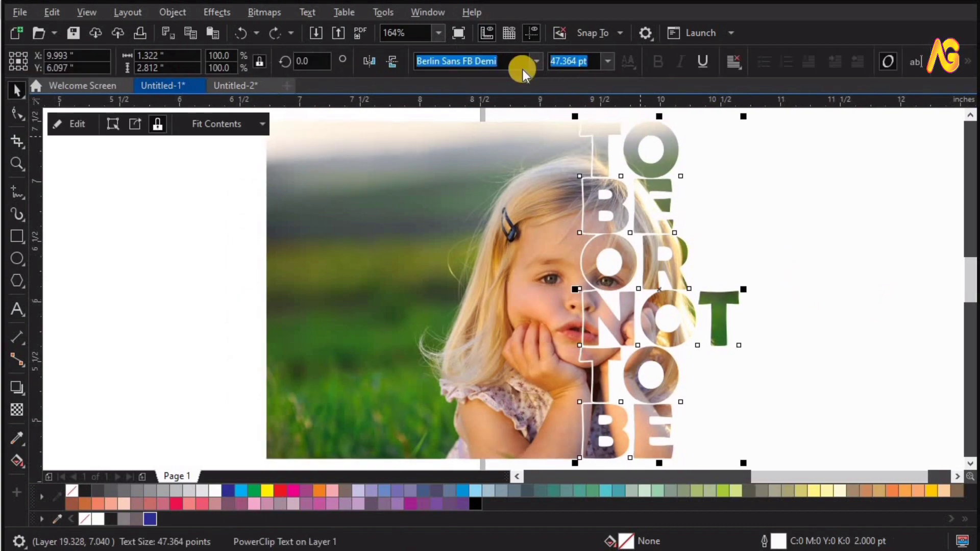
left_click(608, 61)
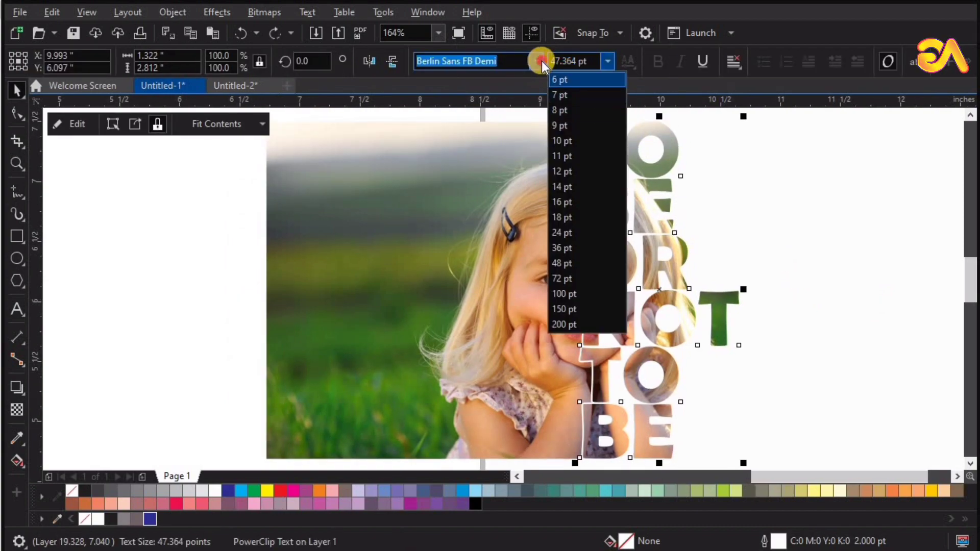
left_click(824, 87)
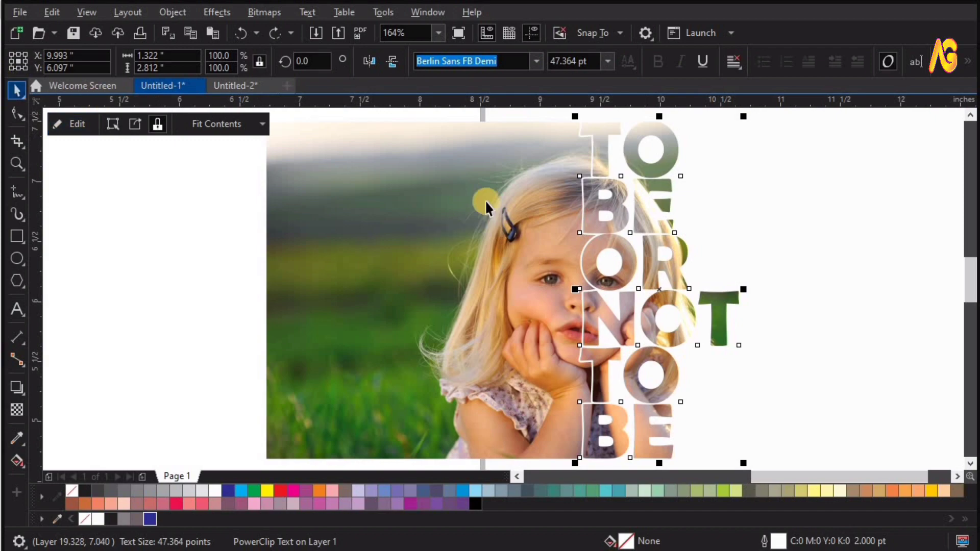
- Set the clipped text's white outline width to 3.5 pt and check the lettering up close
left_click(598, 206)
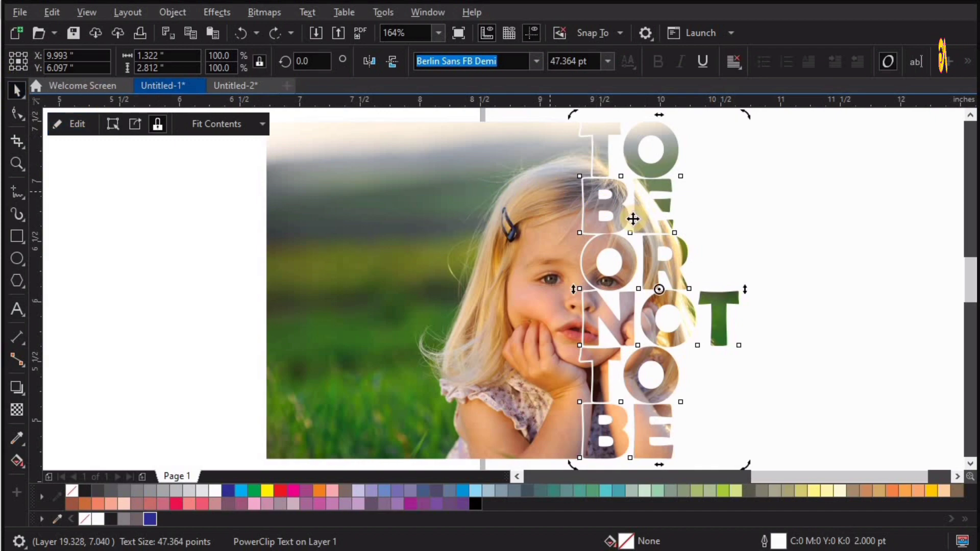
key("F12")
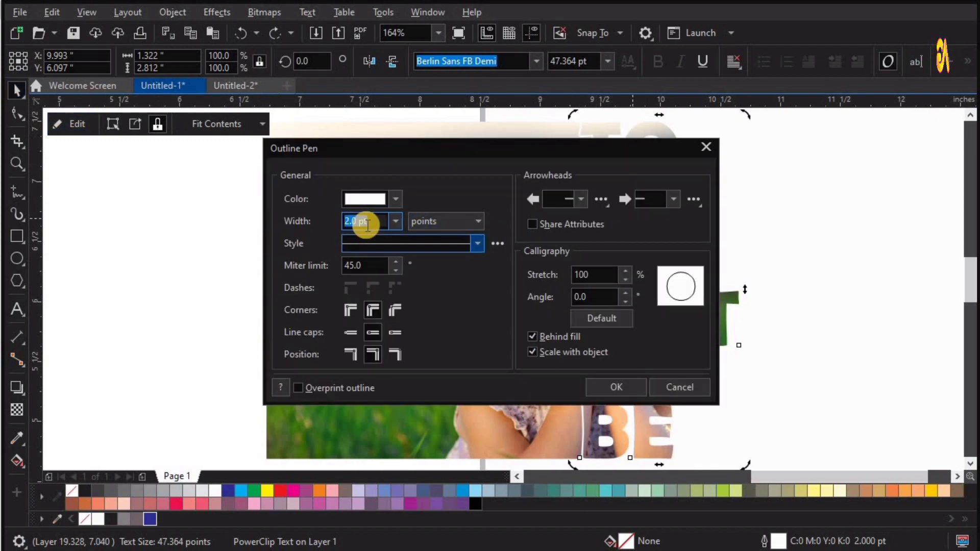
type("3.5")
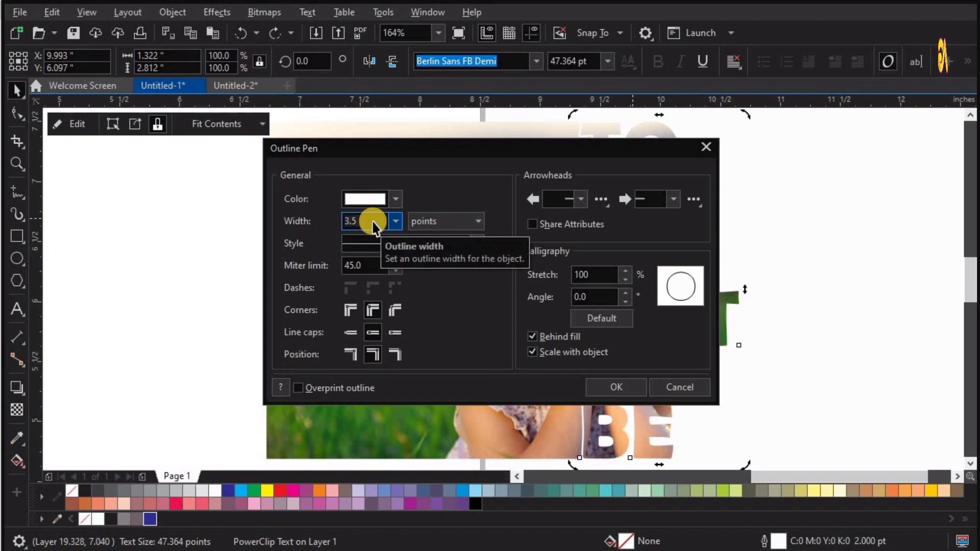
key("Return")
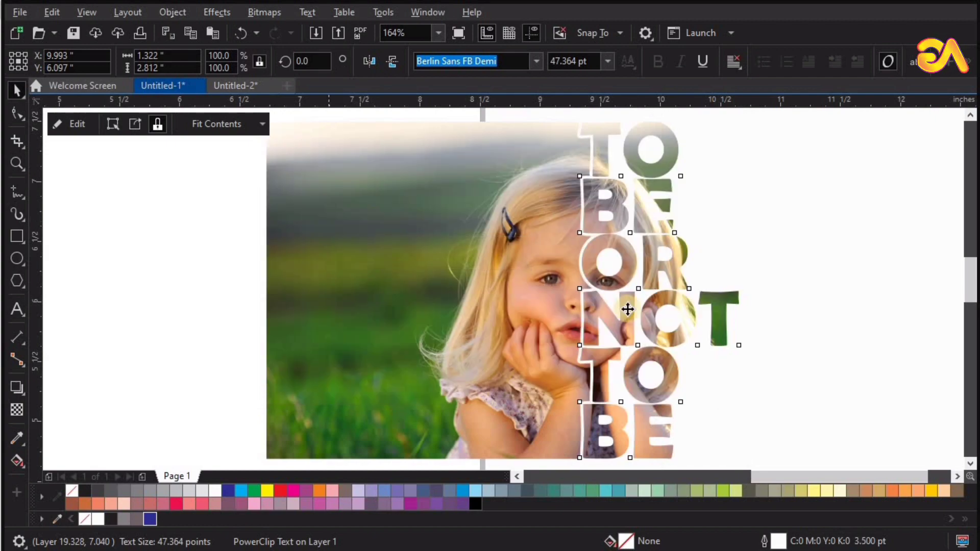
key("z")
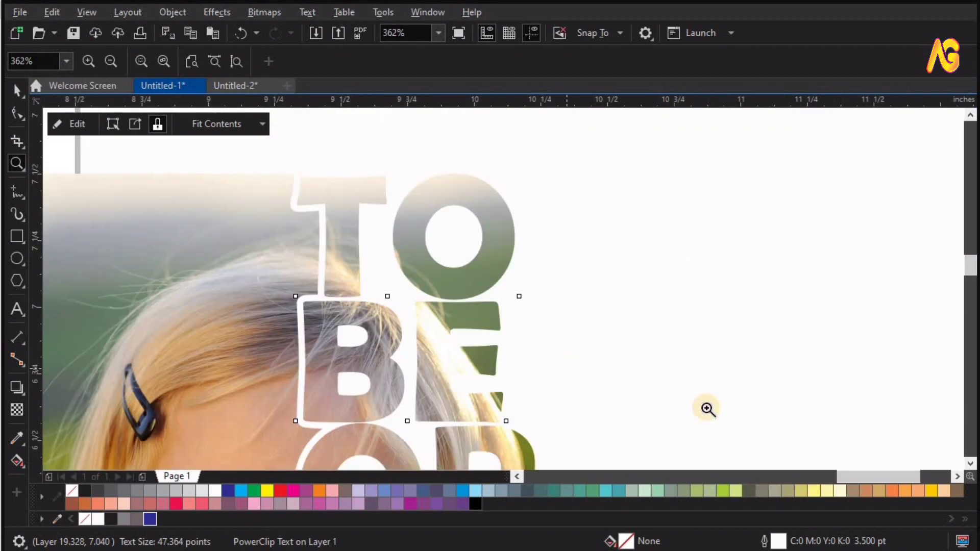
key("F3")
key("space")
left_click(780, 229)
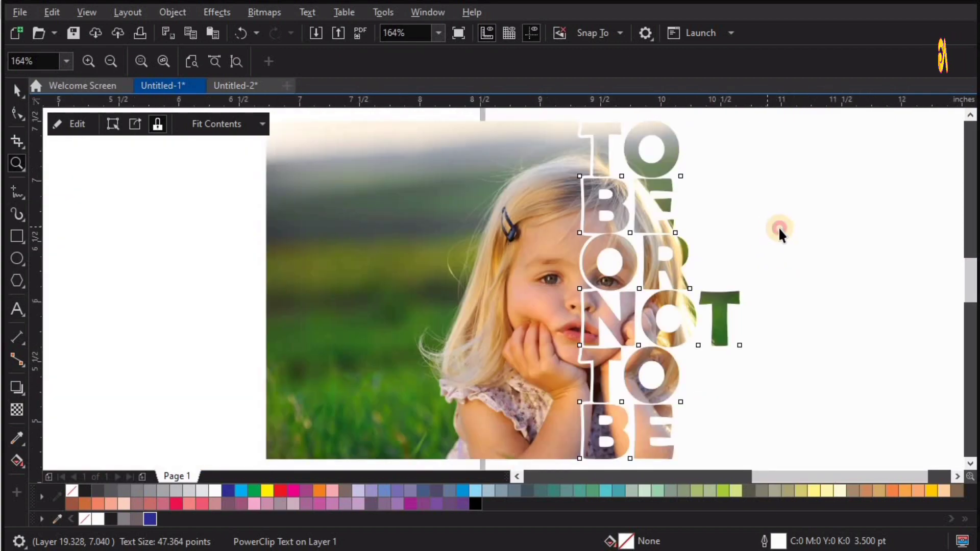
- Apply a centred drop shadow with zero offset to the clipped text
key("space")
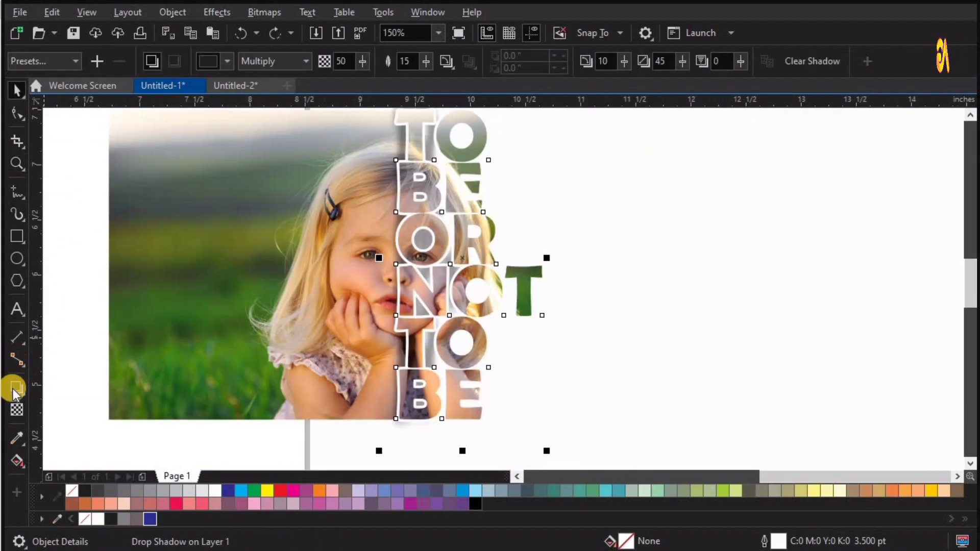
left_click(16, 389)
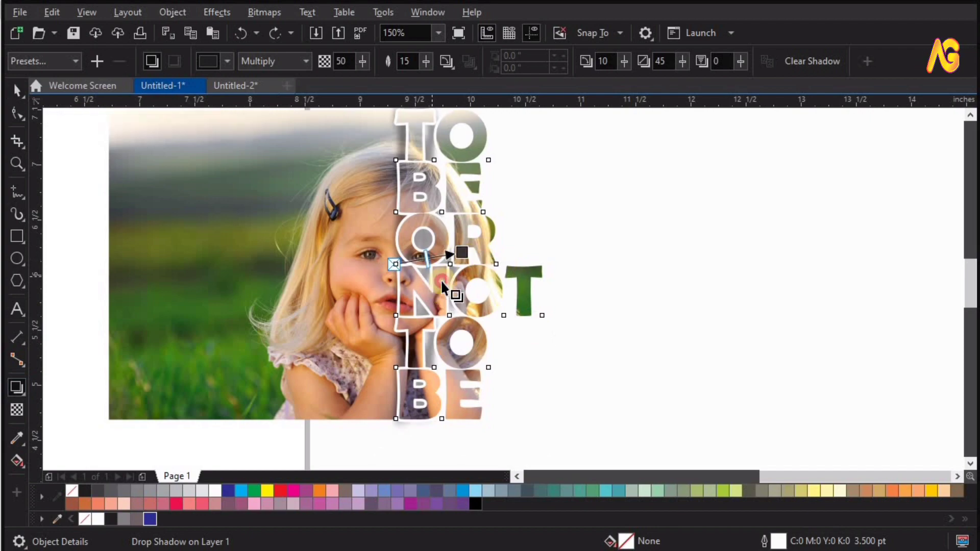
left_click_drag(442, 289, 564, 289)
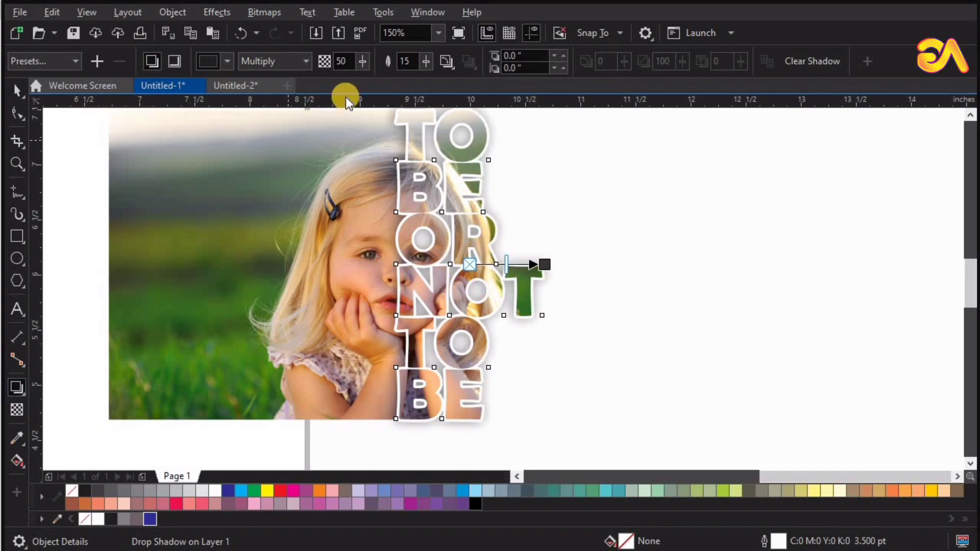
- Set the text's drop shadow opacity to 80 and its feathering to 10
left_click_drag(349, 64, 304, 72)
type("80")
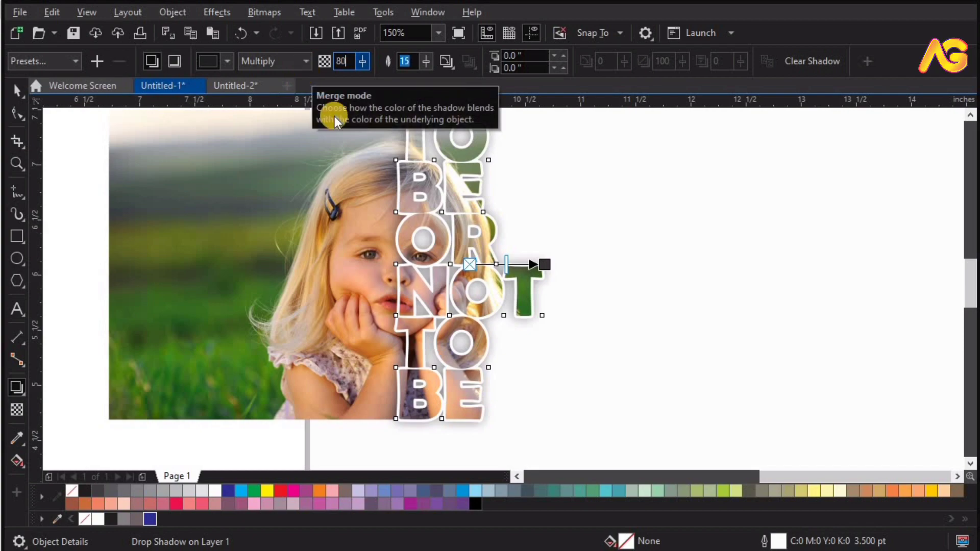
left_click(409, 70)
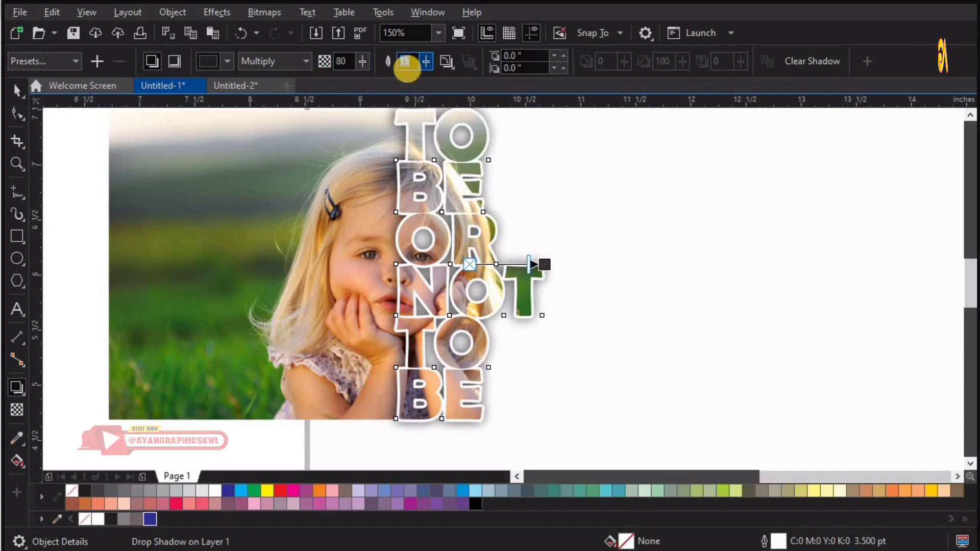
type("10")
key("Return")
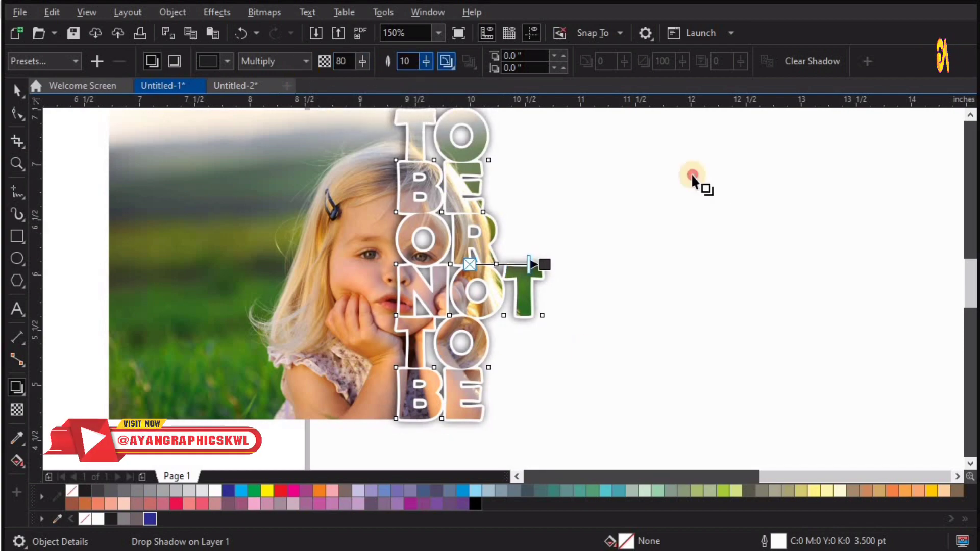
left_click(685, 188)
key("space")
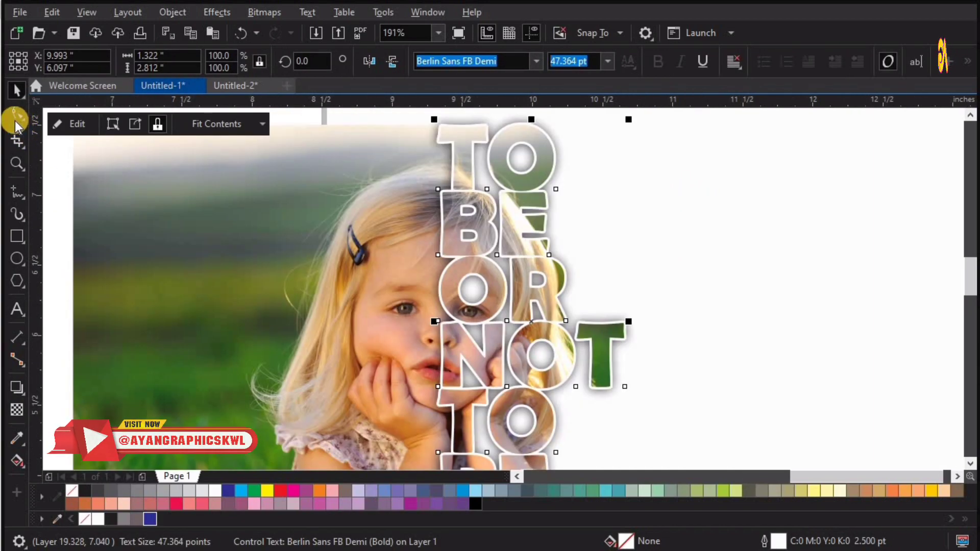
- Add nodes to the background photo's edge with the Shape tool and pull them outward to fill the hole of the O in OR
left_click(17, 117)
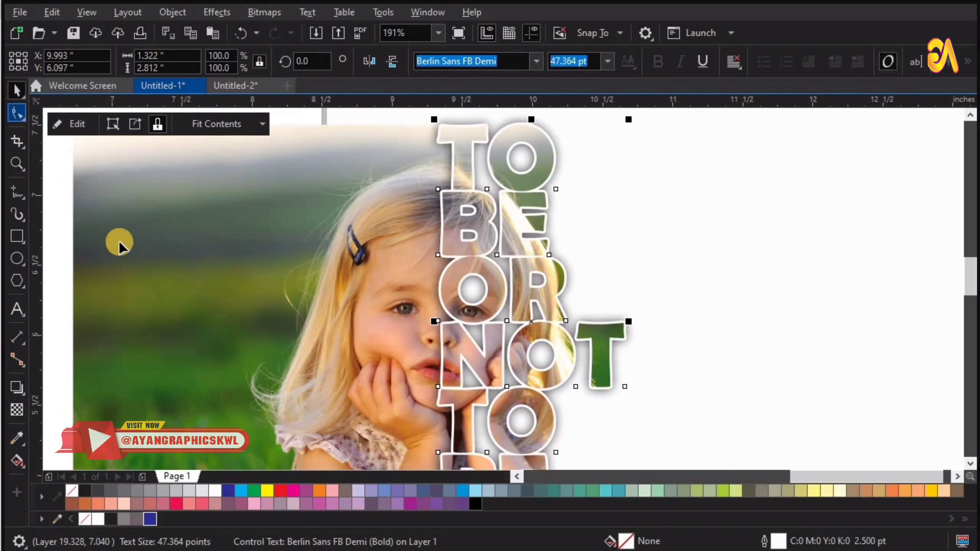
left_click(166, 247)
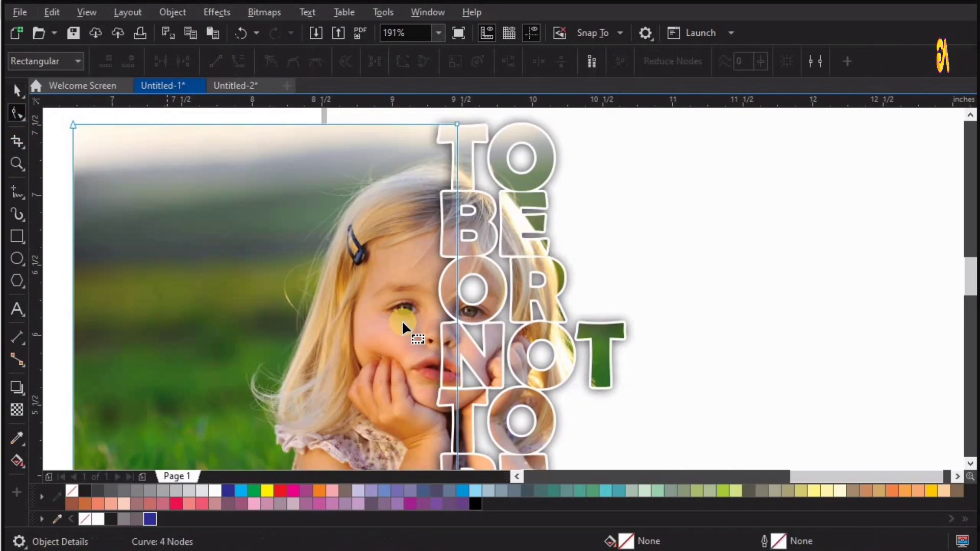
double_click(457, 266)
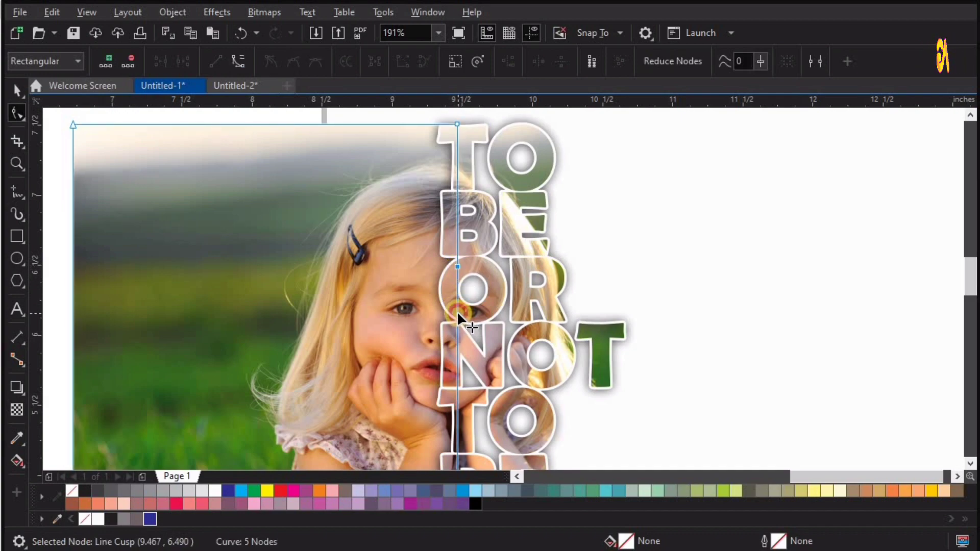
double_click(457, 312)
double_click(458, 290)
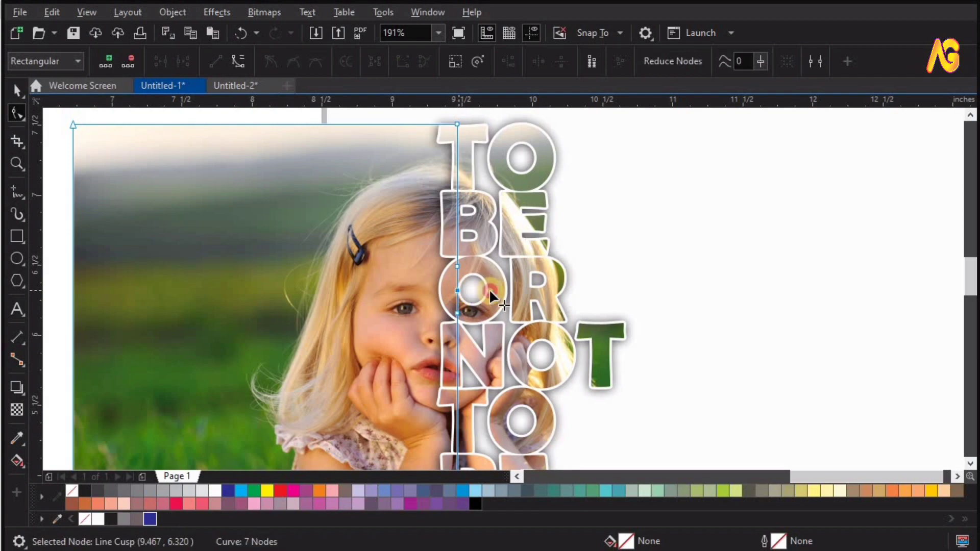
left_click_drag(458, 290, 492, 273)
double_click(486, 284)
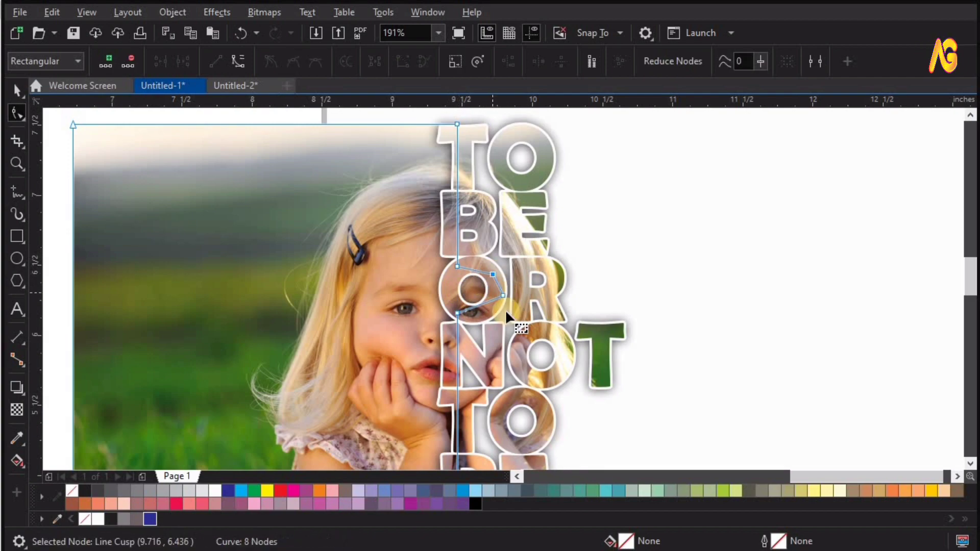
- Extend the photo's edge with added nodes to fill the holes of the B in the upper BE
key("space")
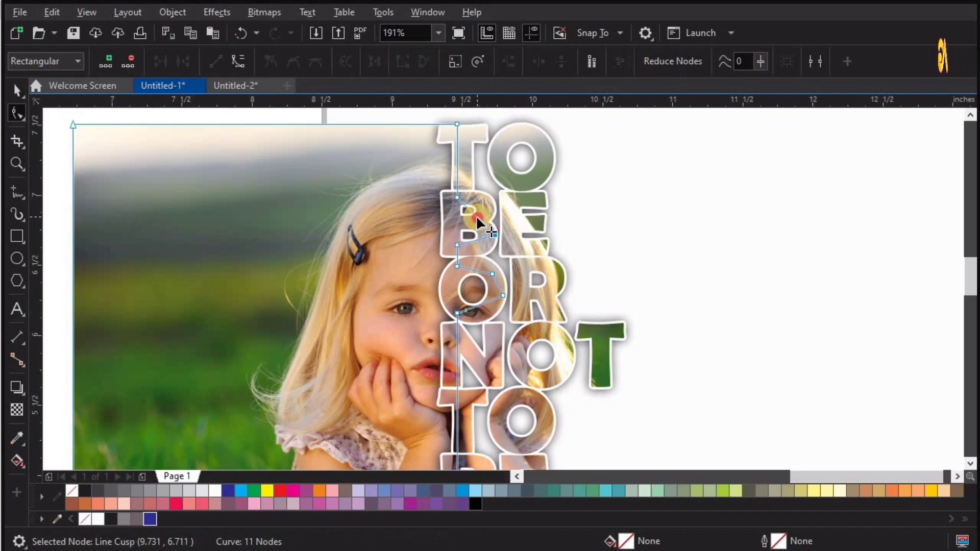
double_click(478, 217)
left_click_drag(478, 217, 759, 479)
- Add two Shape tool nodes on the photo's vertical edge, above and below the holes of the lowest B
key("F3")
key("z")
left_click_drag(313, 298, 657, 455)
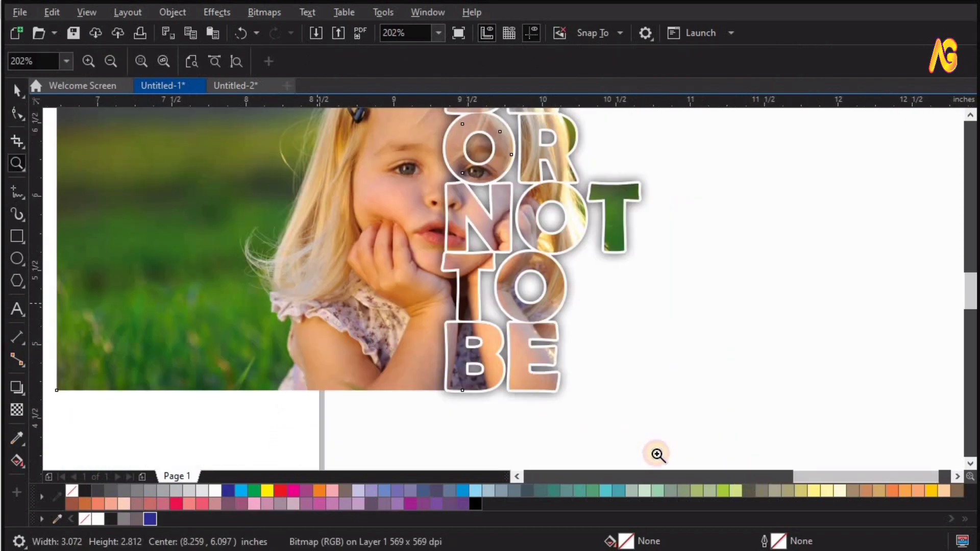
key("space")
left_click(17, 112)
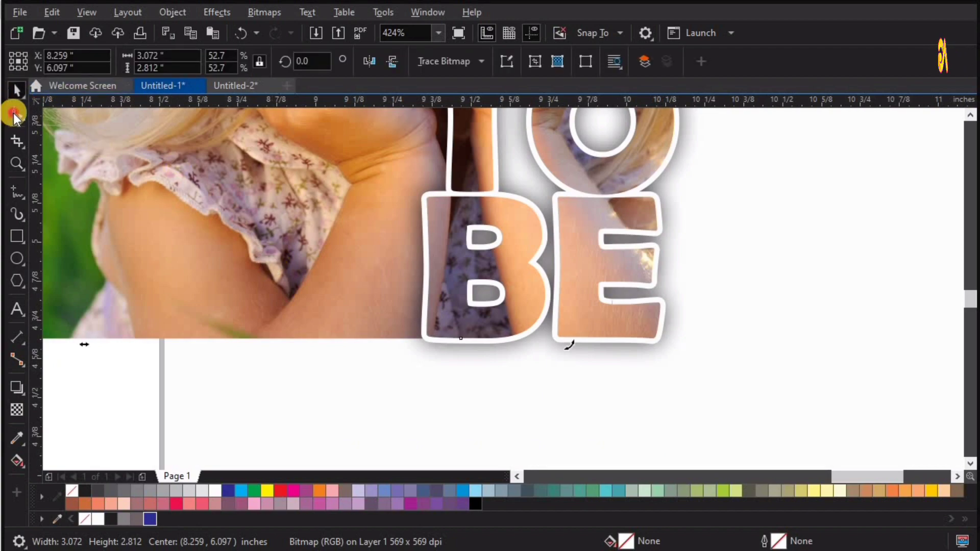
left_click(461, 214)
double_click(460, 209)
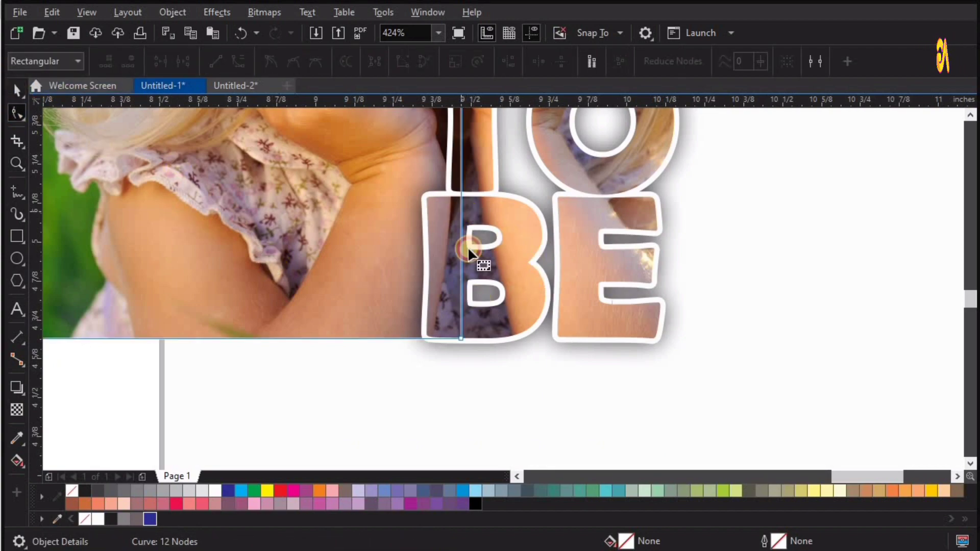
double_click(460, 319)
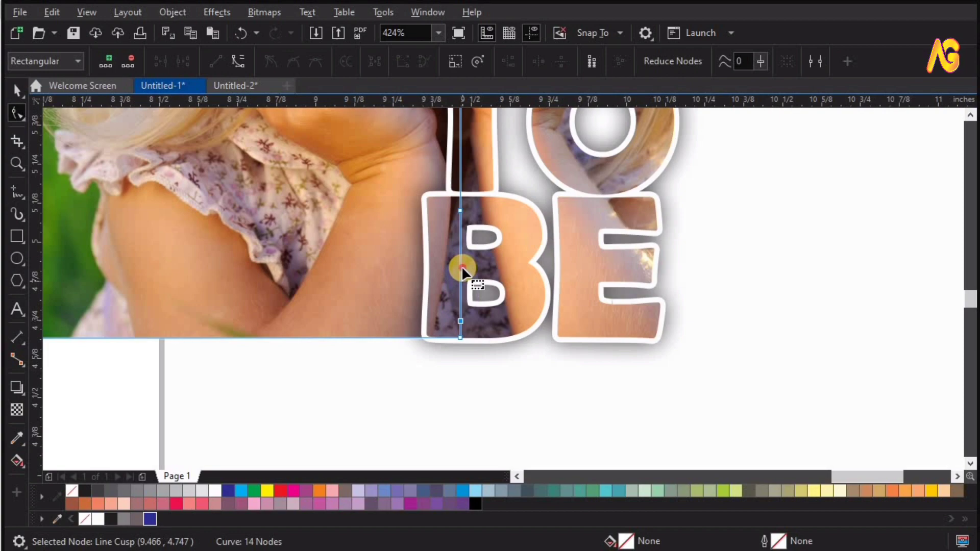
left_click(451, 276)
left_click(242, 183)
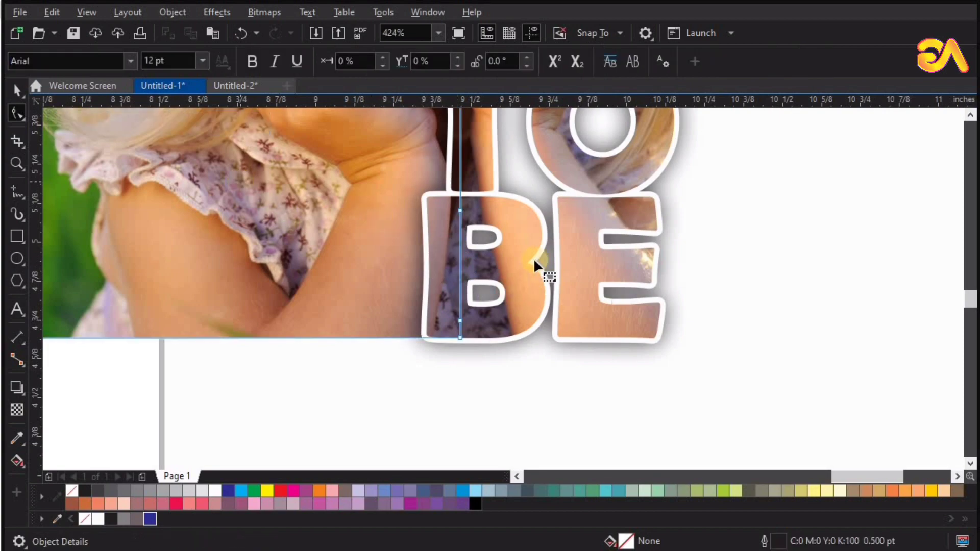
left_click(437, 263)
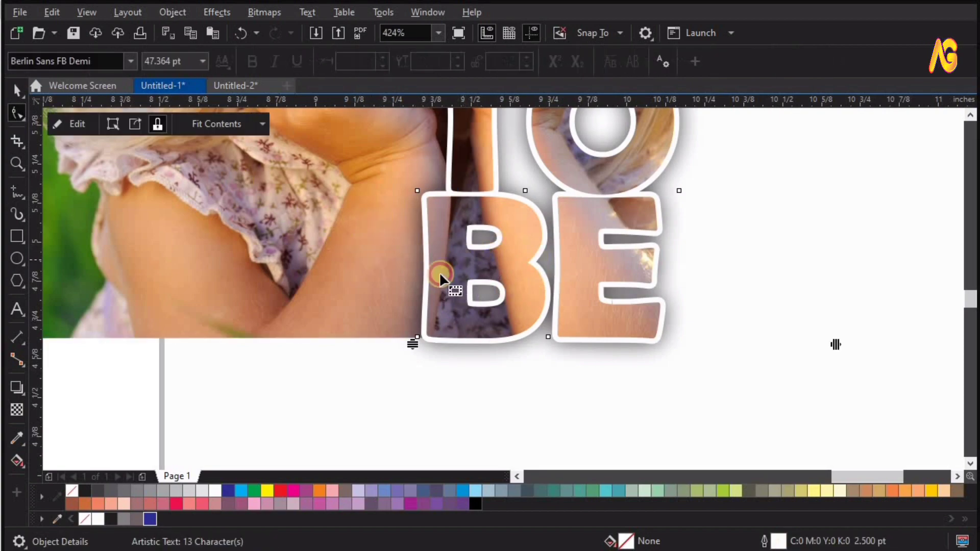
left_click(459, 263)
left_click(459, 261)
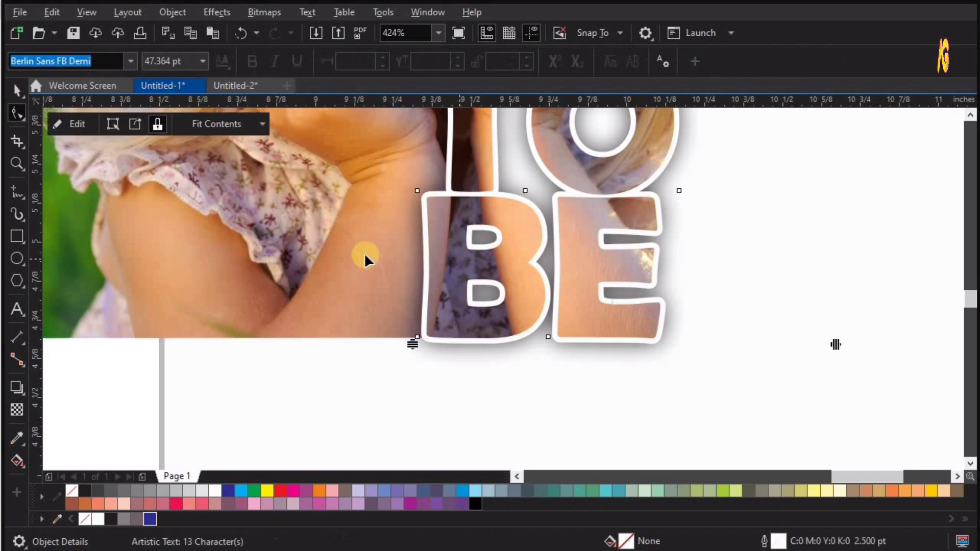
- Add further nodes between them and pull the photo's edge and corner outward to fill the holes of the lowest B
left_click(461, 262)
double_click(460, 262)
left_click_drag(461, 262, 537, 289)
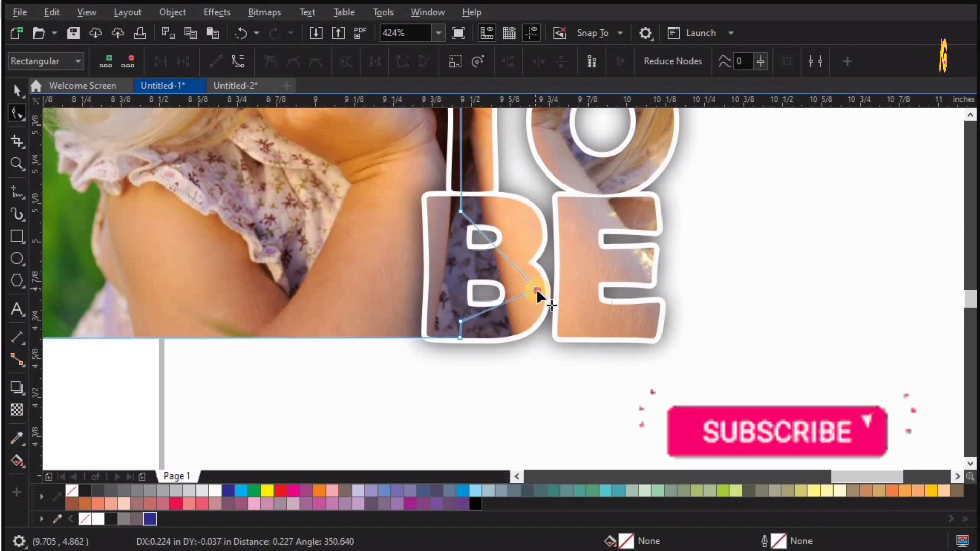
double_click(507, 256)
left_click_drag(507, 256, 519, 227)
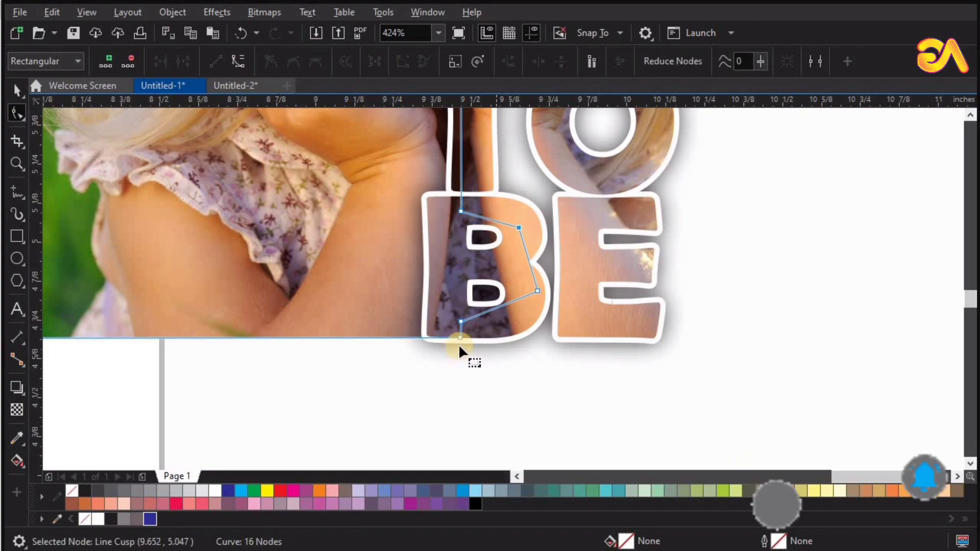
left_click_drag(460, 338, 478, 338)
key("space")
scroll(507, 343, "down", 3)
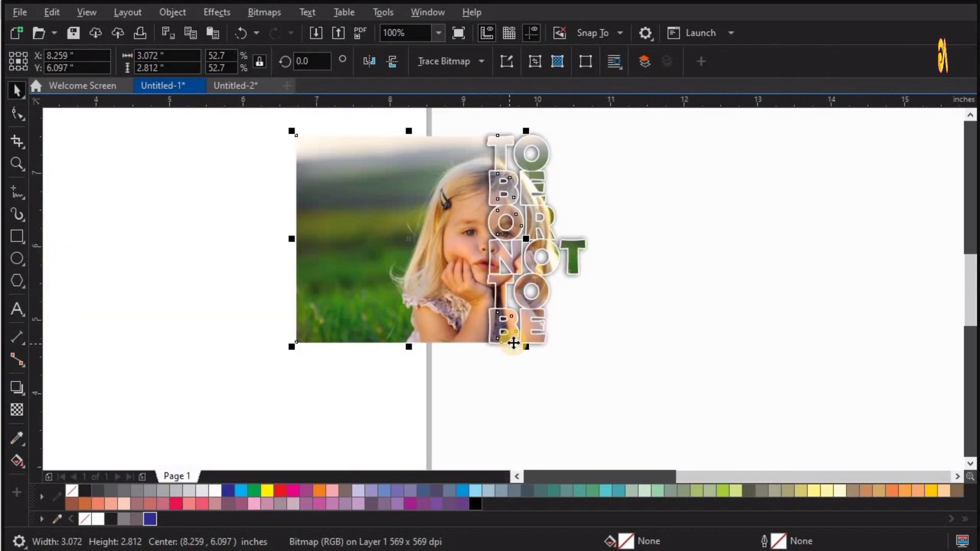
- Draw a rectangle around the whole artwork and scale it from its centre to about 5.9 × 3.16 in
key("F4")
left_click(740, 208)
scroll(741, 208, "down", 1)
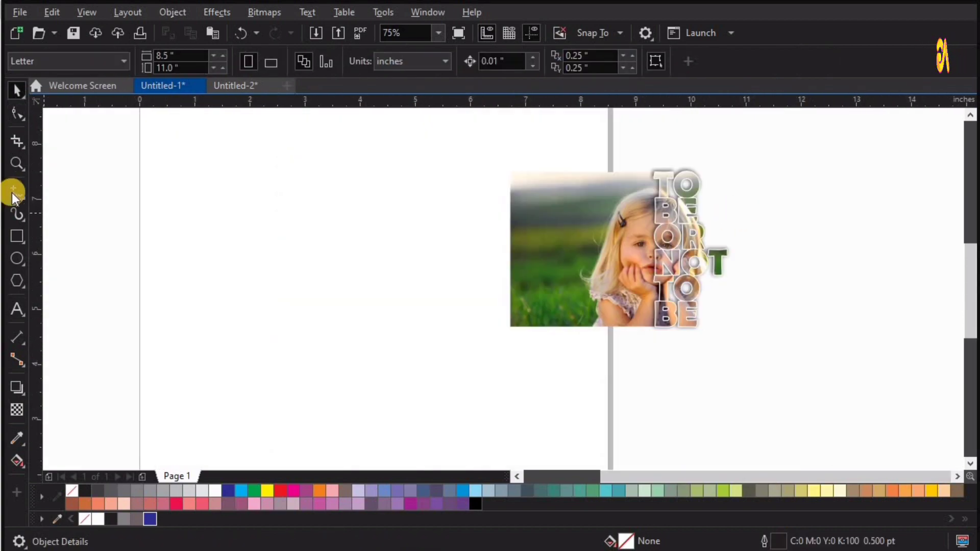
left_click(17, 236)
left_click_drag(430, 144, 769, 346)
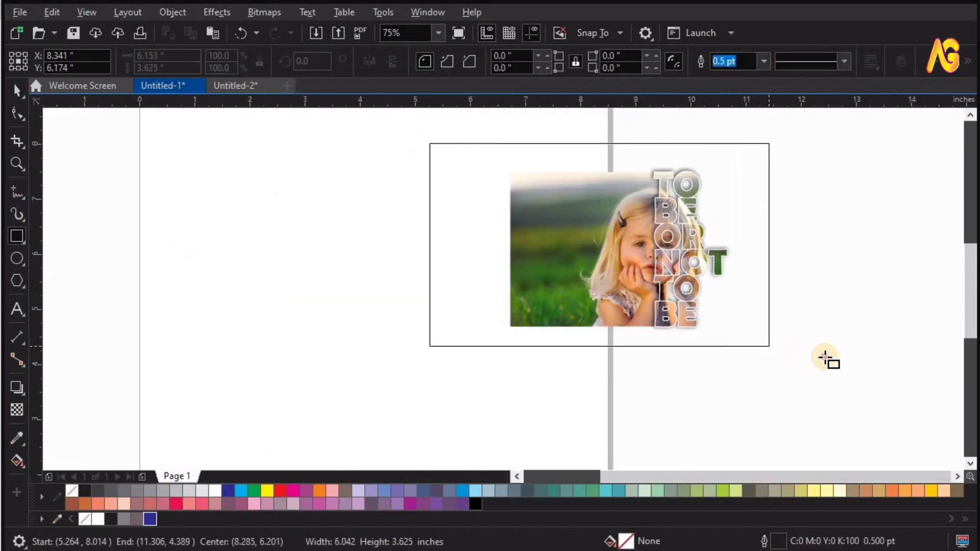
left_click_drag(828, 360, 829, 357)
key("z")
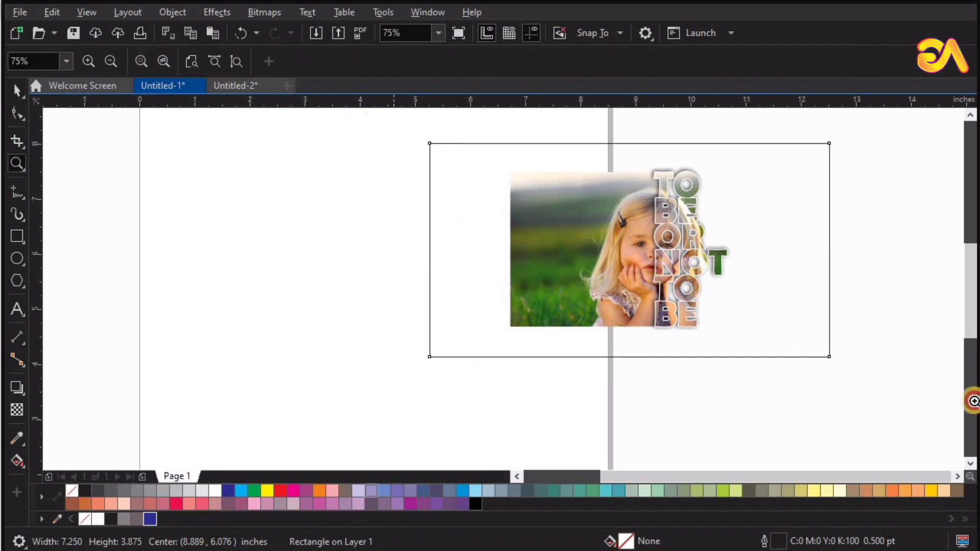
left_click_drag(975, 401, 977, 411)
key("space")
left_click_drag(661, 139, 651, 162)
- Fill the rectangle with black and send it behind the photo and text
key("z")
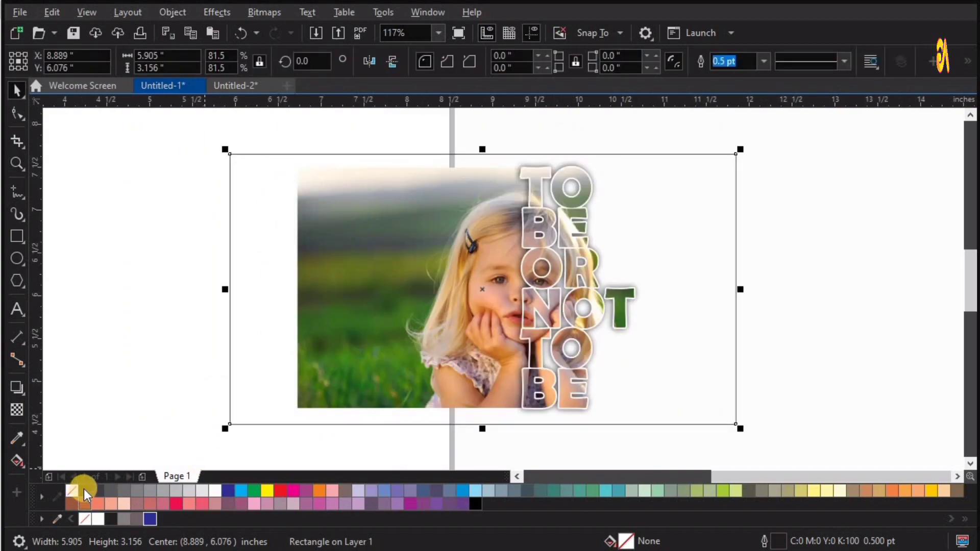
key("shift+Page_Down")
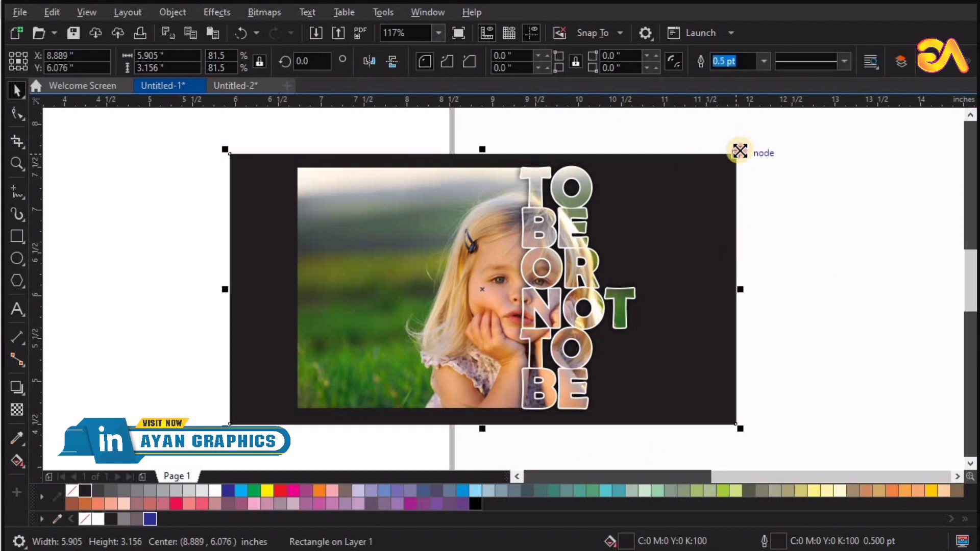
- Shrink the black rectangle to about 5.34 × 2.86 in and align its starting edge with the photo's outer edge
left_click_drag(738, 151, 725, 163)
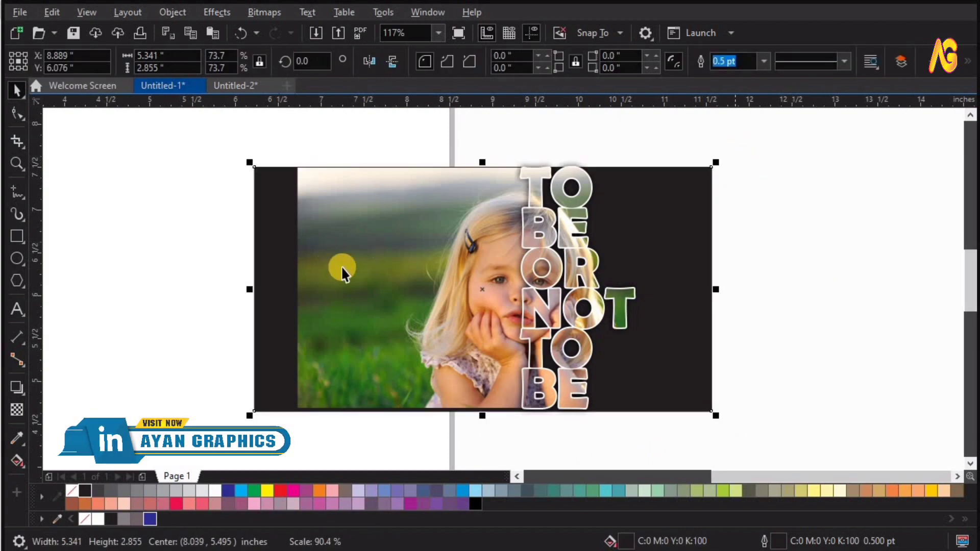
left_click_drag(663, 255, 711, 245)
left_click(847, 229)
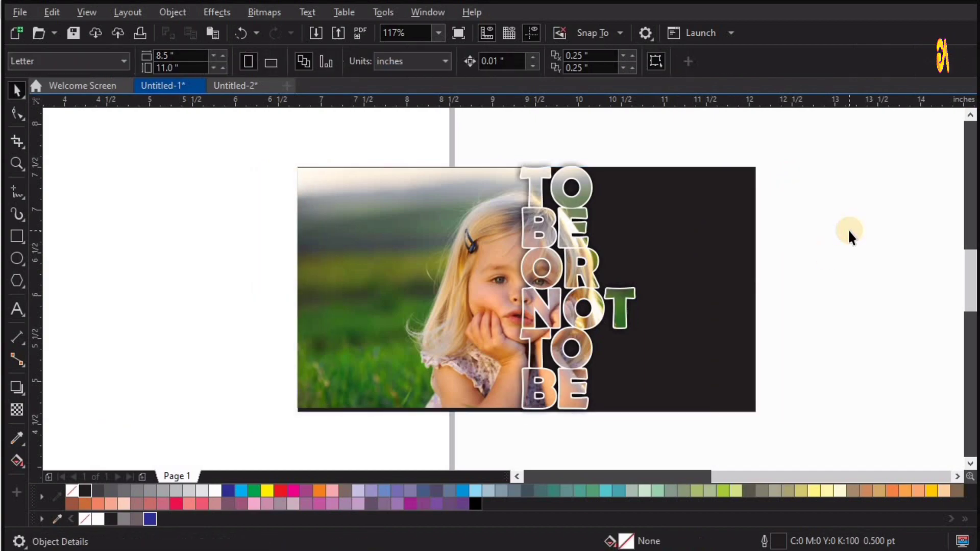
key("F4")
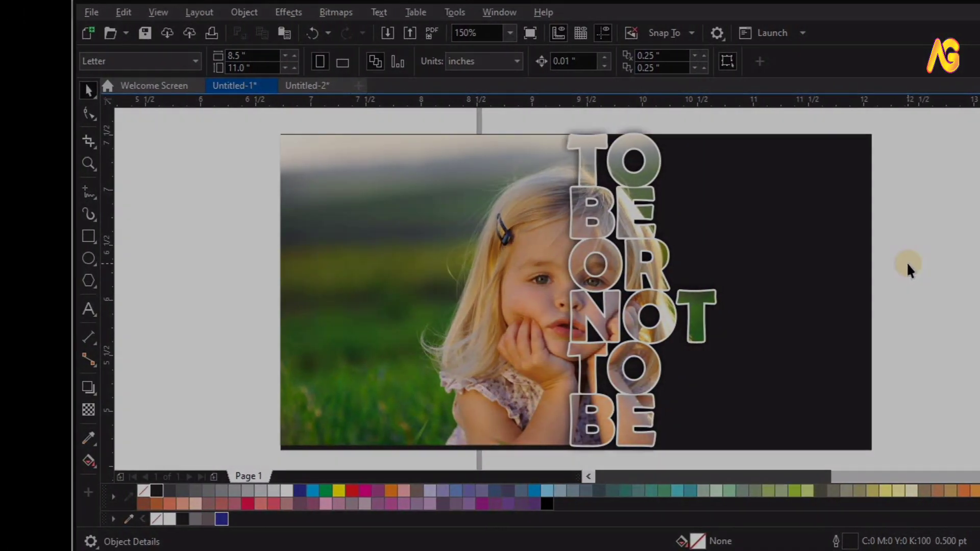